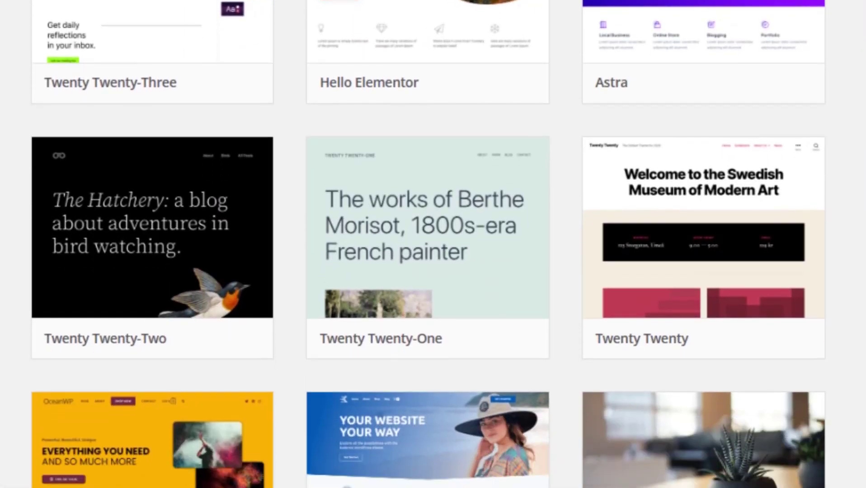
Step: Insert the 'About page with media on the left' pattern from the pattern explorer's Pages category
{"action": "scroll", "coordinate": [149, 181], "scroll_direction": "down", "scroll_amount": 3}
{"action": "scroll", "coordinate": [149, 180], "scroll_direction": "down", "scroll_amount": 2}
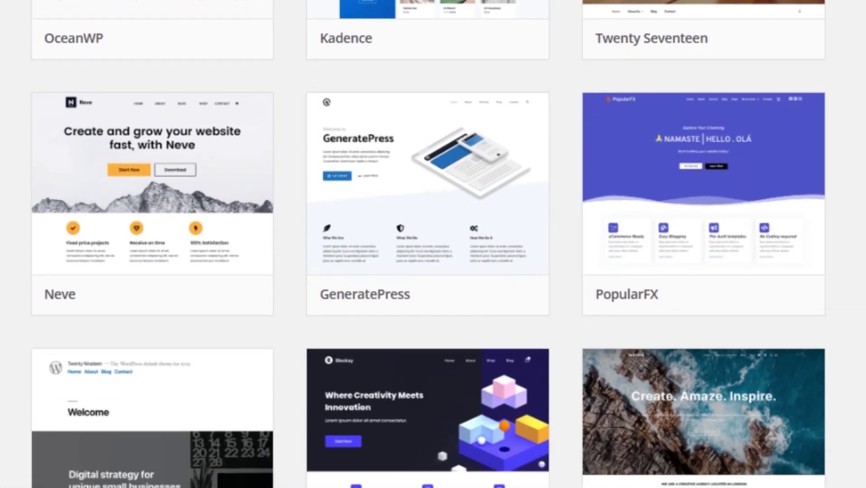
{"action": "scroll", "coordinate": [149, 180], "scroll_direction": "down", "scroll_amount": 2}
{"action": "scroll", "coordinate": [149, 181], "scroll_direction": "down", "scroll_amount": 2}
{"action": "scroll", "coordinate": [433, 244], "scroll_direction": "down", "scroll_amount": 2}
{"action": "scroll", "coordinate": [433, 245], "scroll_direction": "down", "scroll_amount": 3}
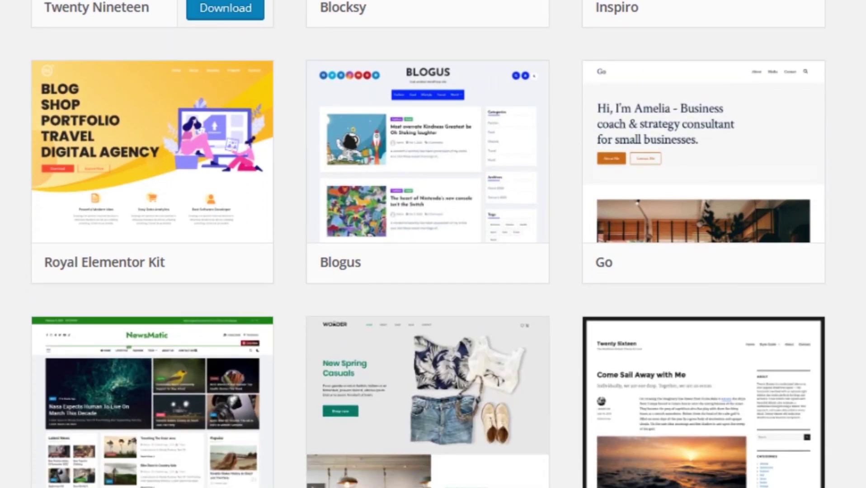
{"action": "scroll", "coordinate": [433, 244], "scroll_direction": "down", "scroll_amount": 3}
{"action": "scroll", "coordinate": [433, 244], "scroll_direction": "down", "scroll_amount": 3}
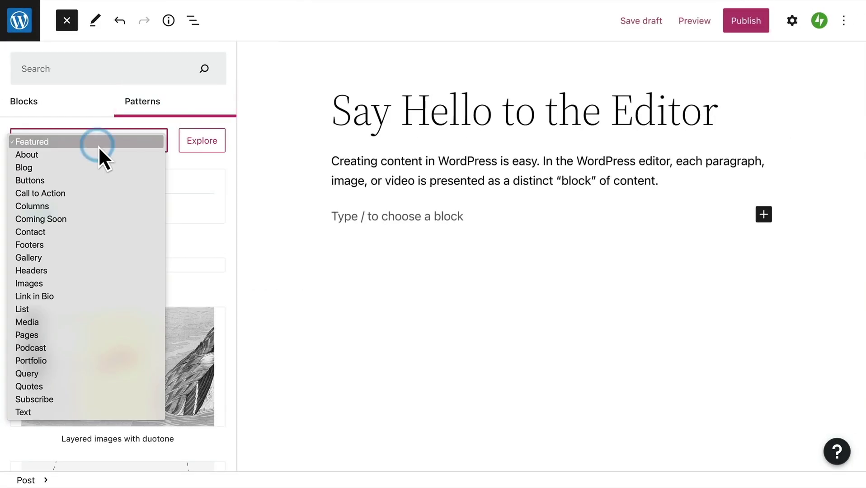
{"action": "left_click", "coordinate": [76, 209]}
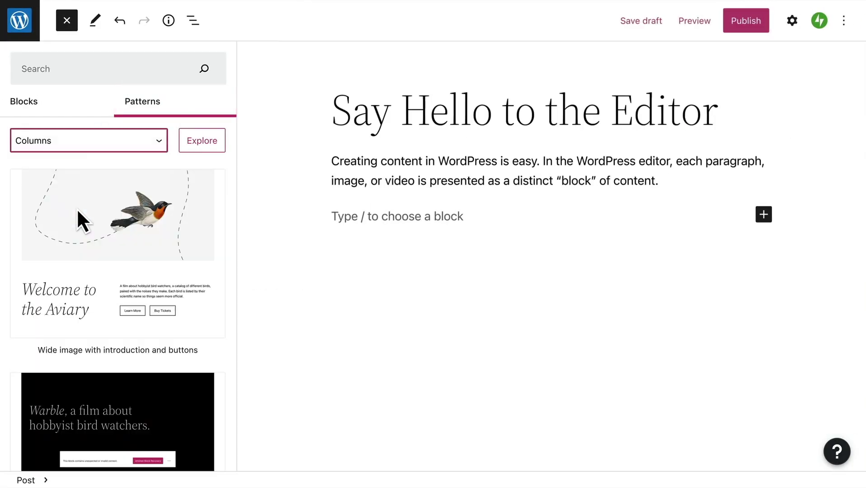
{"action": "left_click", "coordinate": [199, 146]}
{"action": "scroll", "coordinate": [173, 231], "scroll_direction": "down", "scroll_amount": 5}
{"action": "left_click", "coordinate": [125, 407]}
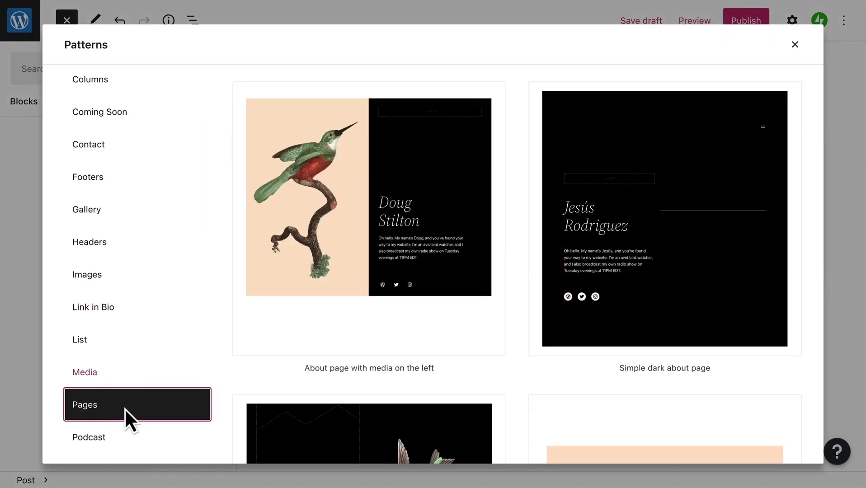
{"action": "left_click", "coordinate": [422, 217]}
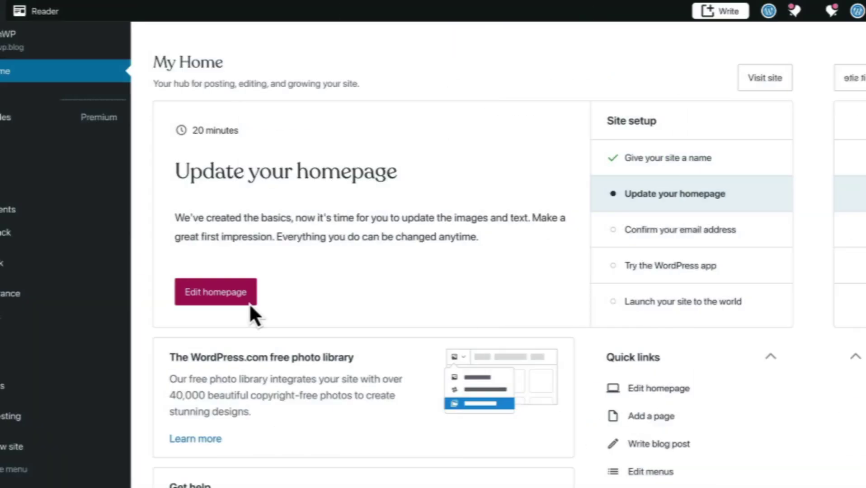
Step: Edit the homepage from My Home and view the Home category of page layouts
{"action": "left_click", "coordinate": [303, 303]}
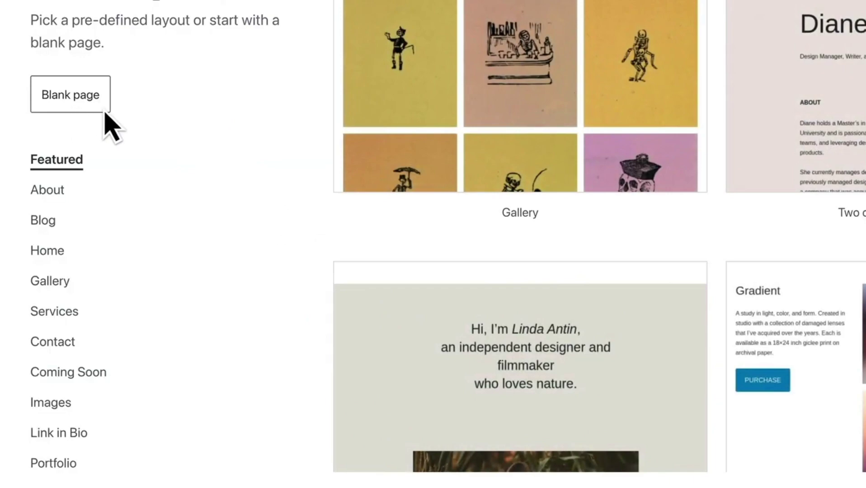
{"action": "left_click", "coordinate": [58, 252]}
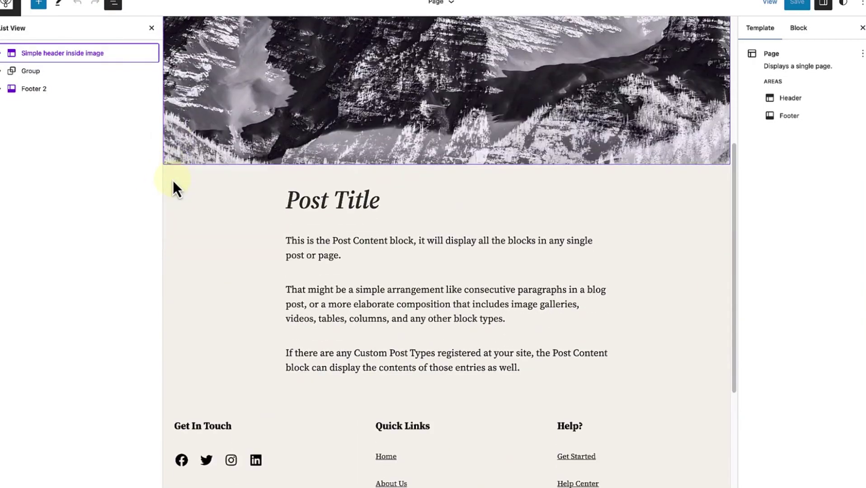
{"action": "scroll", "coordinate": [173, 181], "scroll_direction": "down", "scroll_amount": 4}
{"action": "scroll", "coordinate": [172, 181], "scroll_direction": "up", "scroll_amount": 1}
{"action": "scroll", "coordinate": [172, 181], "scroll_direction": "up", "scroll_amount": 7}
{"action": "scroll", "coordinate": [173, 181], "scroll_direction": "up", "scroll_amount": 1}
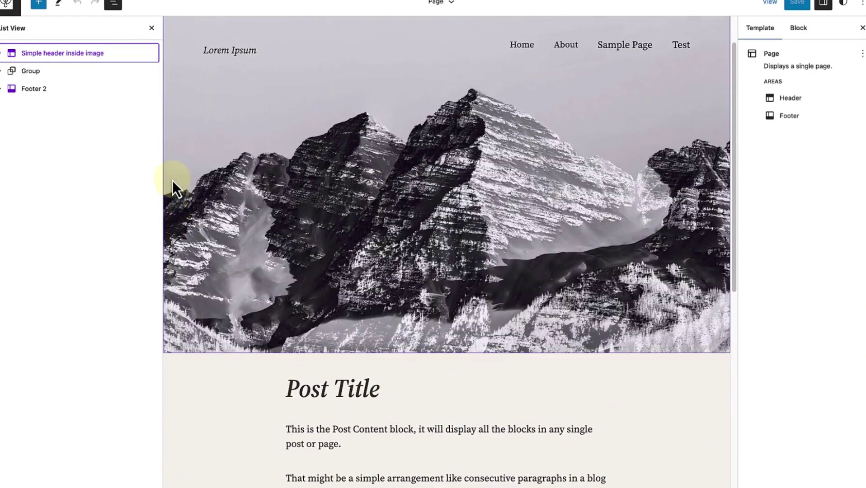
{"action": "scroll", "coordinate": [173, 181], "scroll_direction": "up", "scroll_amount": 1}
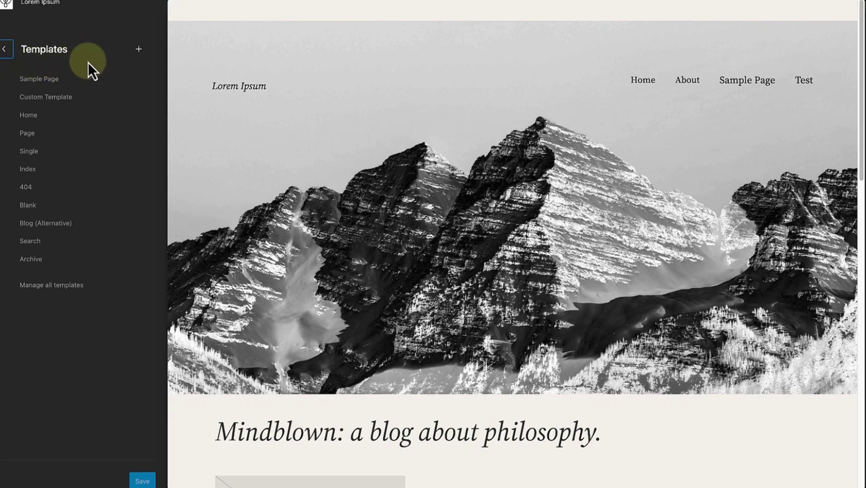
Step: Add a new custom template named 'Sample Page' from the Templates list
{"action": "left_click", "coordinate": [139, 49]}
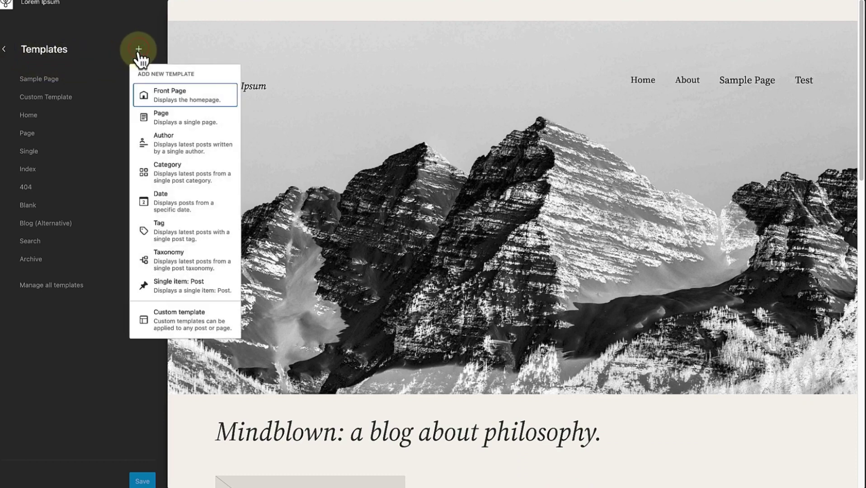
{"action": "left_click", "coordinate": [144, 321]}
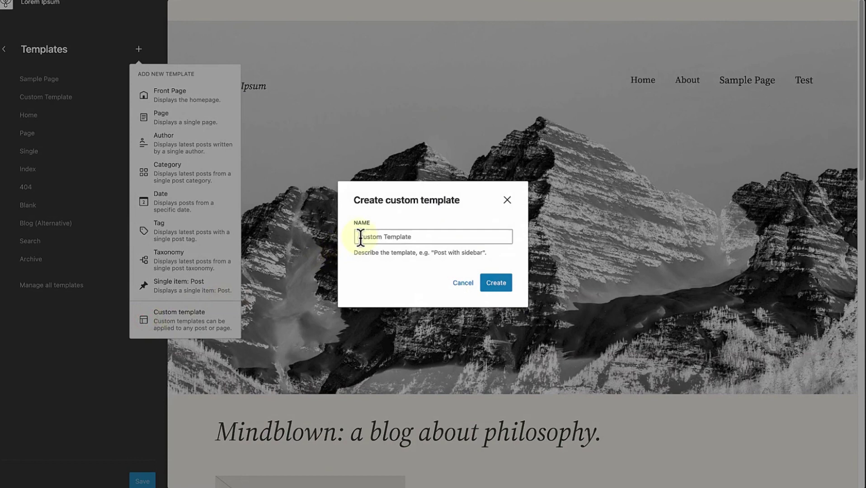
{"action": "type", "text": "Sample Page"}
{"action": "left_click", "coordinate": [498, 283]}
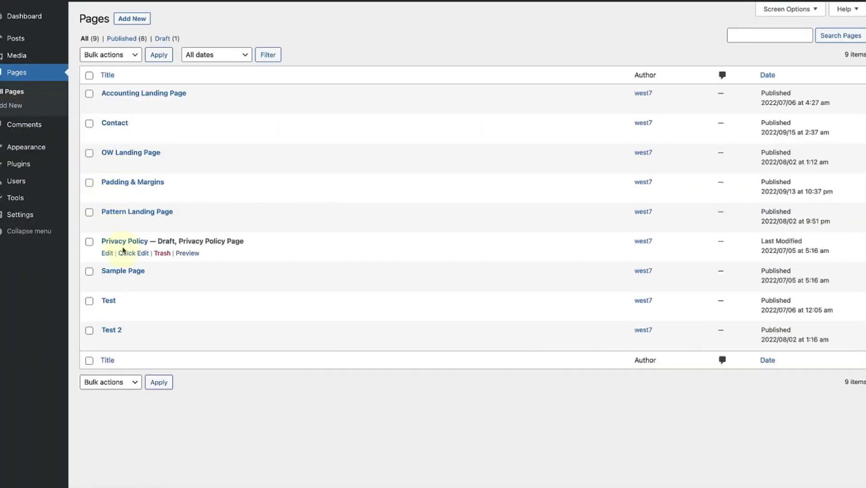
Step: Open Sample Page in the editor and show its page template options
{"action": "left_click", "coordinate": [126, 272]}
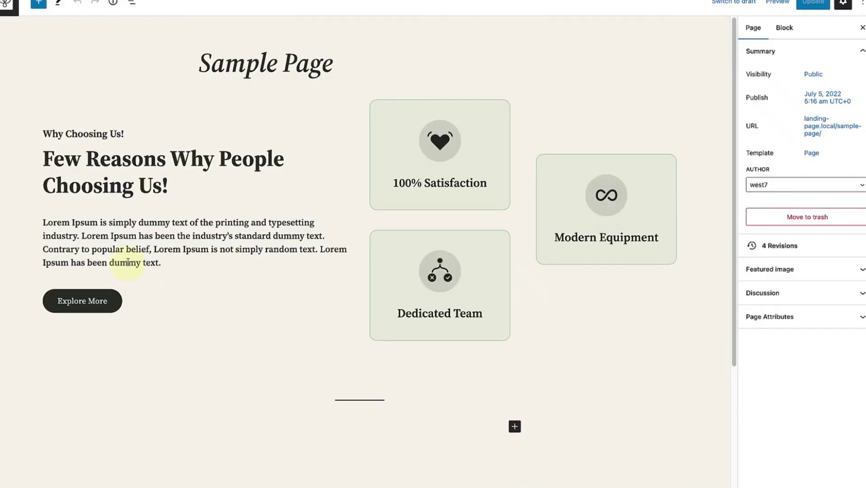
{"action": "left_click", "coordinate": [812, 155]}
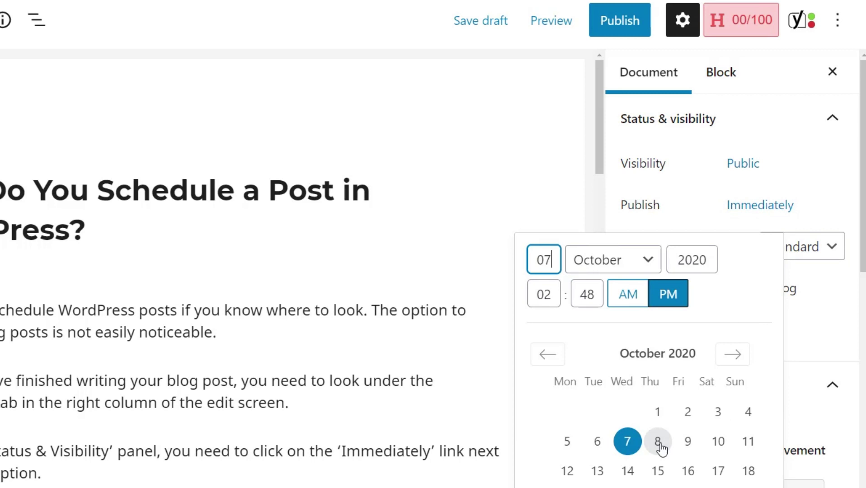
Step: Set the post's publish date to October 8, 2020, 11:00 am and schedule it
{"action": "left_click", "coordinate": [660, 443]}
{"action": "left_click", "coordinate": [788, 215]}
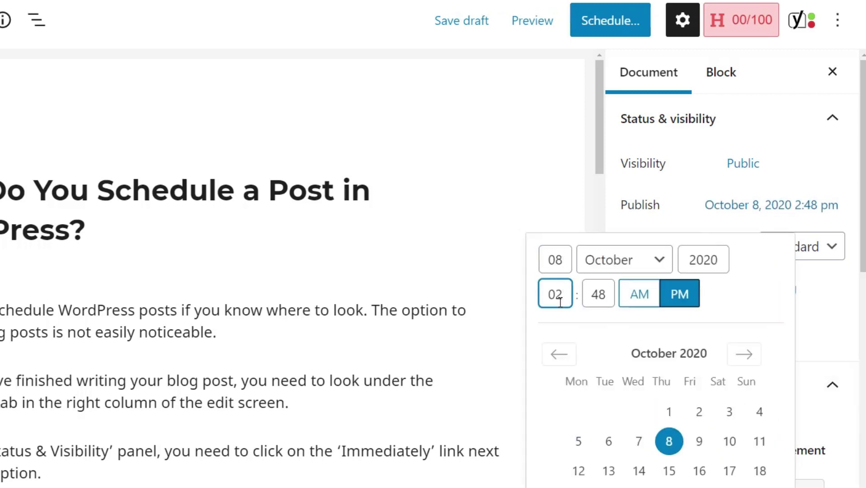
{"action": "left_click", "coordinate": [594, 294]}
{"action": "type", "text": "00"}
{"action": "left_click", "coordinate": [635, 295]}
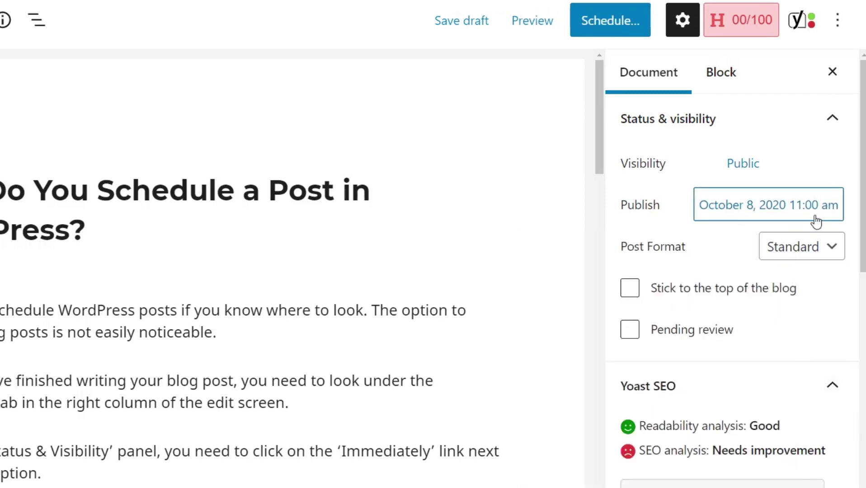
{"action": "left_click", "coordinate": [602, 33]}
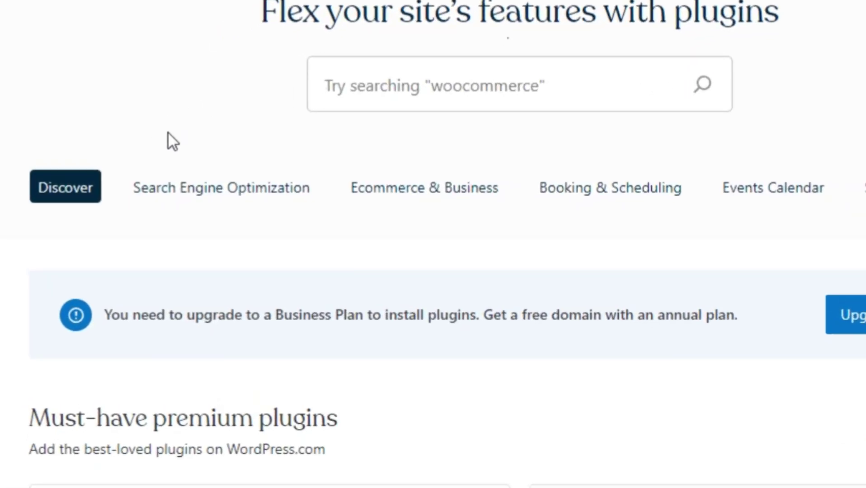
Step: Scroll through the Search Engine Optimization plugins and view Rank Math's Index Status report
{"action": "left_click", "coordinate": [198, 196]}
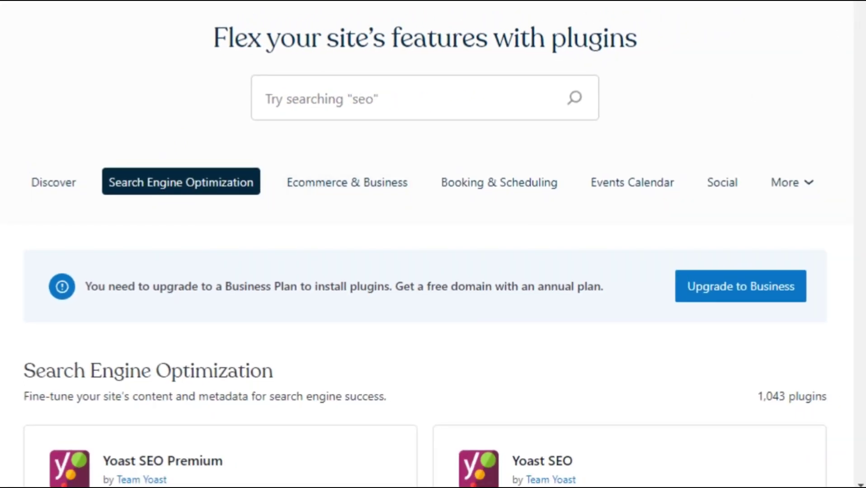
{"action": "scroll", "coordinate": [425, 244], "scroll_direction": "down", "scroll_amount": 1}
{"action": "scroll", "coordinate": [425, 245], "scroll_direction": "down", "scroll_amount": 5}
{"action": "scroll", "coordinate": [425, 244], "scroll_direction": "down", "scroll_amount": 3}
{"action": "scroll", "coordinate": [425, 244], "scroll_direction": "down", "scroll_amount": 1}
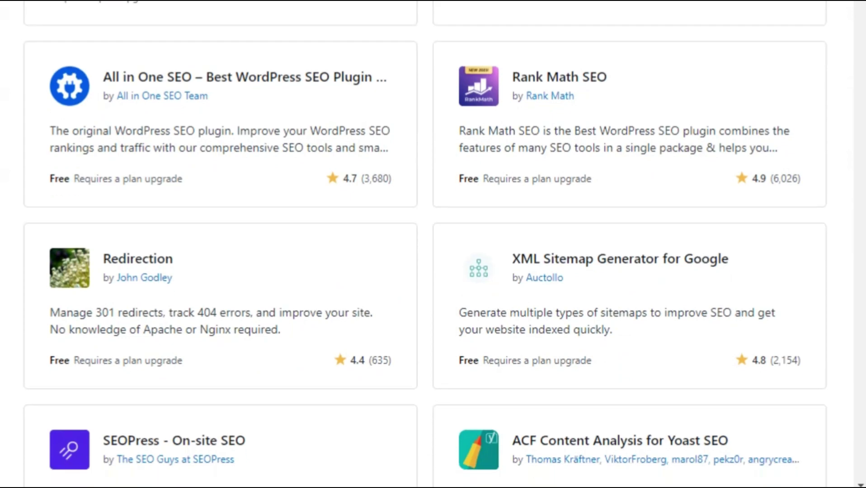
{"action": "scroll", "coordinate": [425, 244], "scroll_direction": "down", "scroll_amount": 2}
{"action": "scroll", "coordinate": [425, 245], "scroll_direction": "down", "scroll_amount": 2}
{"action": "scroll", "coordinate": [425, 244], "scroll_direction": "down", "scroll_amount": 1}
{"action": "scroll", "coordinate": [850, 13], "scroll_direction": "down", "scroll_amount": 3}
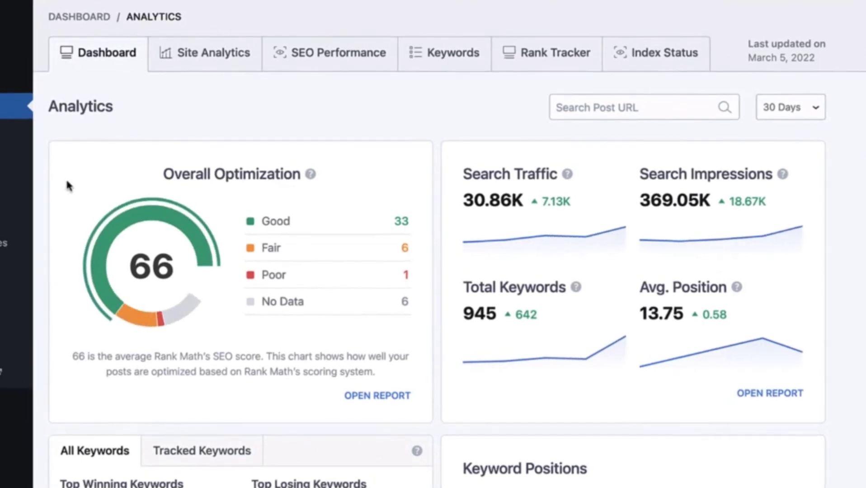
{"action": "left_click", "coordinate": [657, 53]}
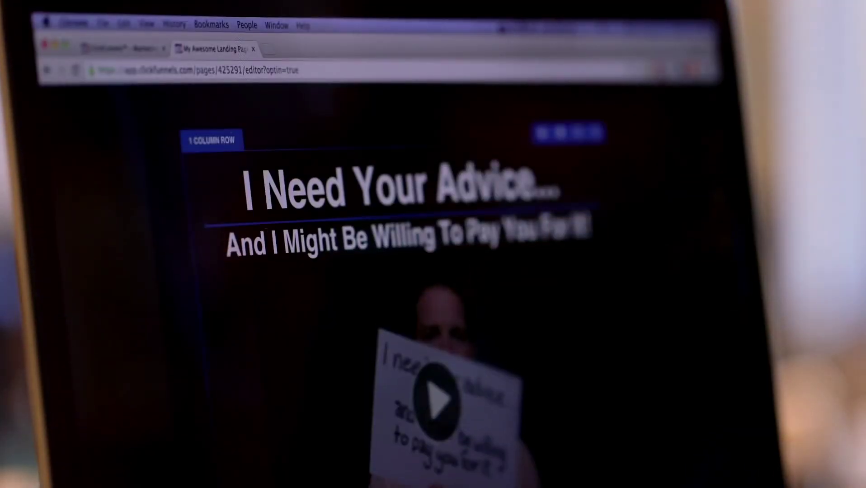
Step: Delete the subheadline under 'I Need Your Advice' and close the element picker
{"action": "left_click", "coordinate": [469, 245]}
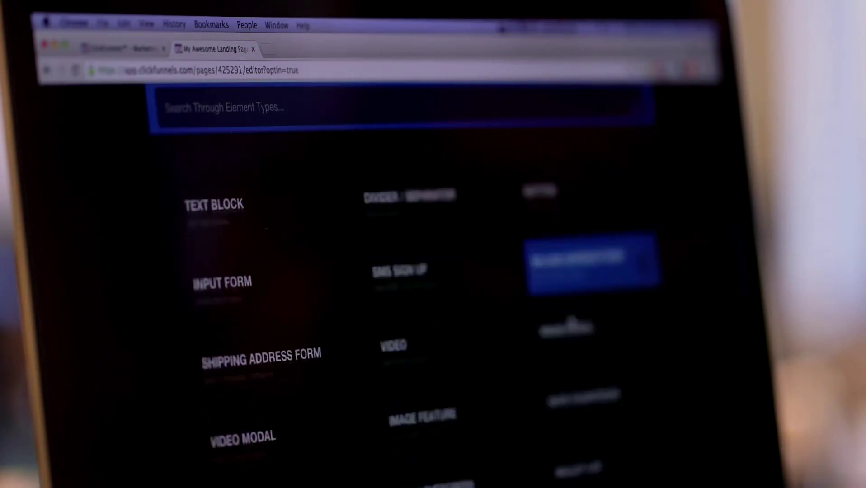
{"action": "scroll", "coordinate": [572, 319], "scroll_direction": "down", "scroll_amount": 2}
{"action": "left_click", "coordinate": [572, 370]}
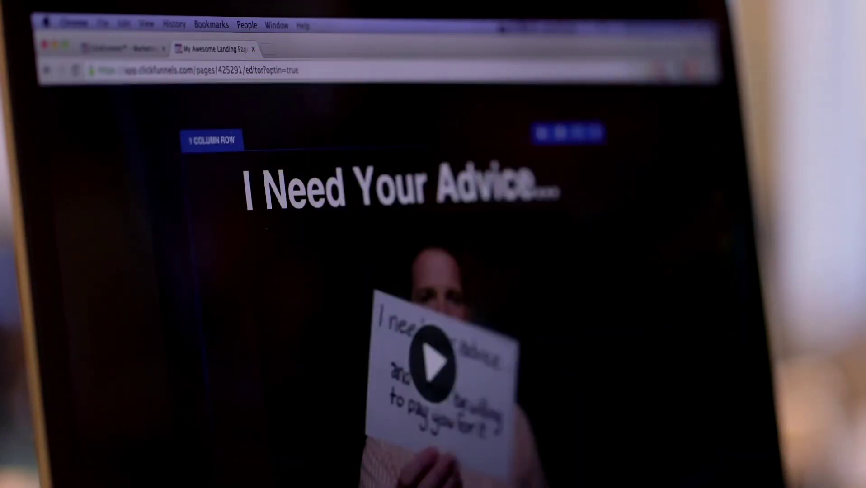